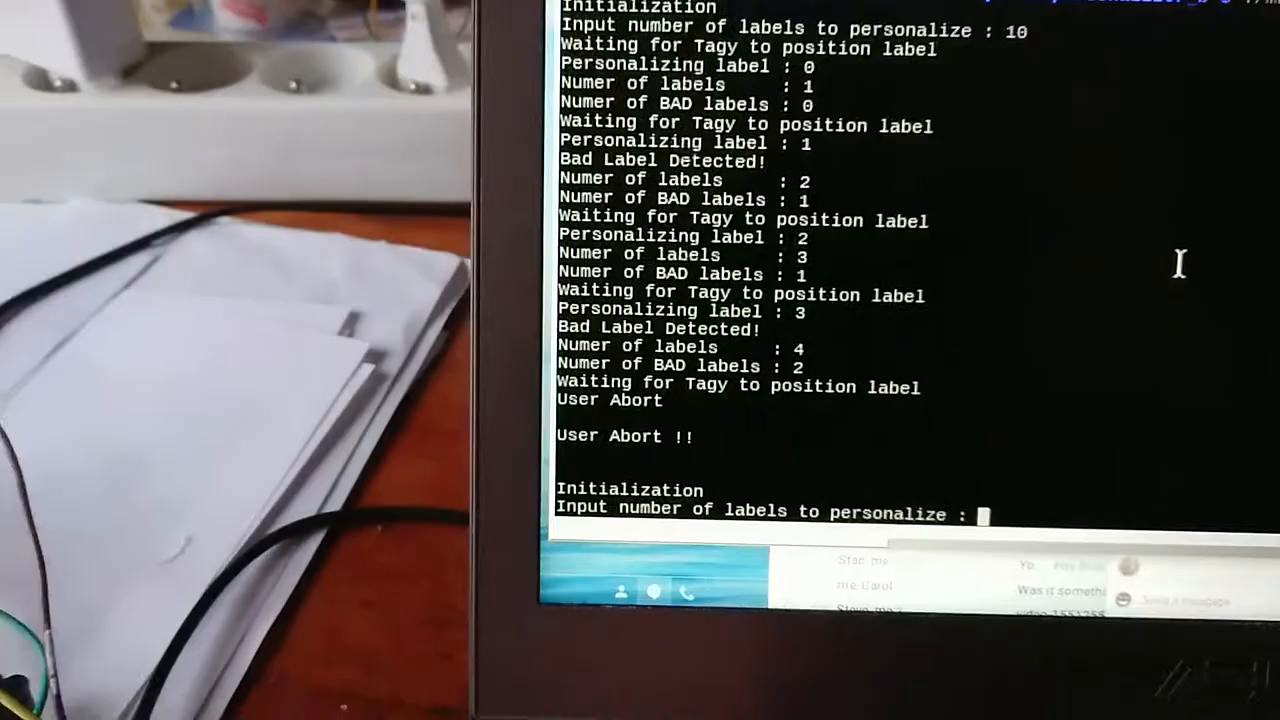
type("4")
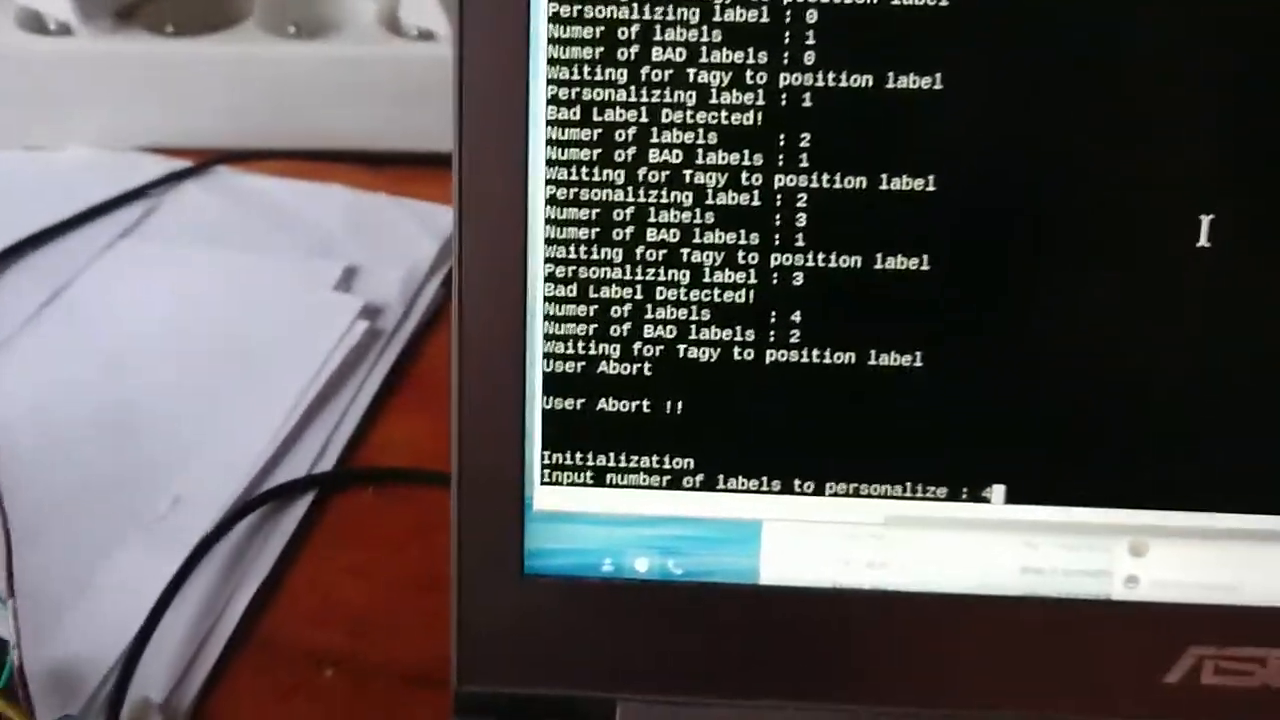